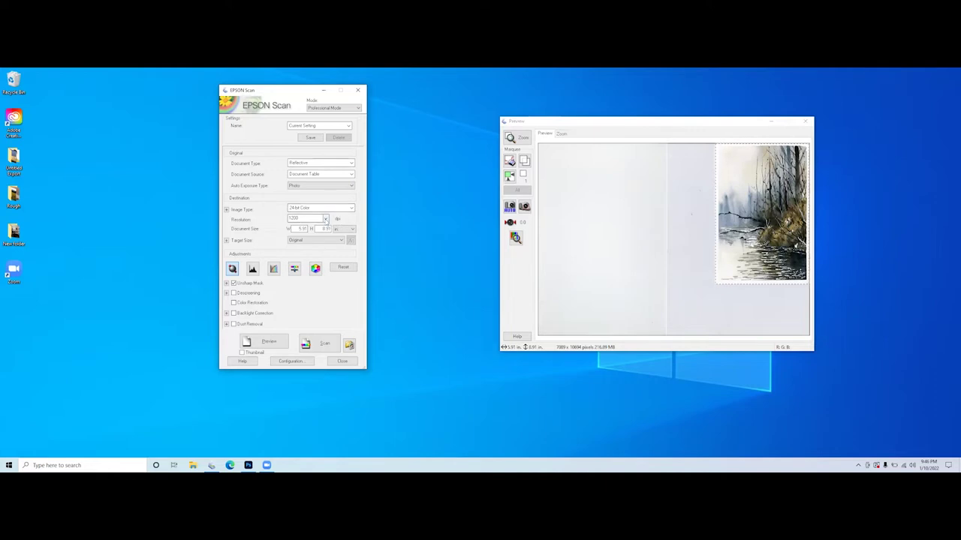
Pick 200 dpi from the Resolution list, shrinking the scan to 1181 x 1782 pixels.
{"action": "left_click", "coordinate": [325, 219]}
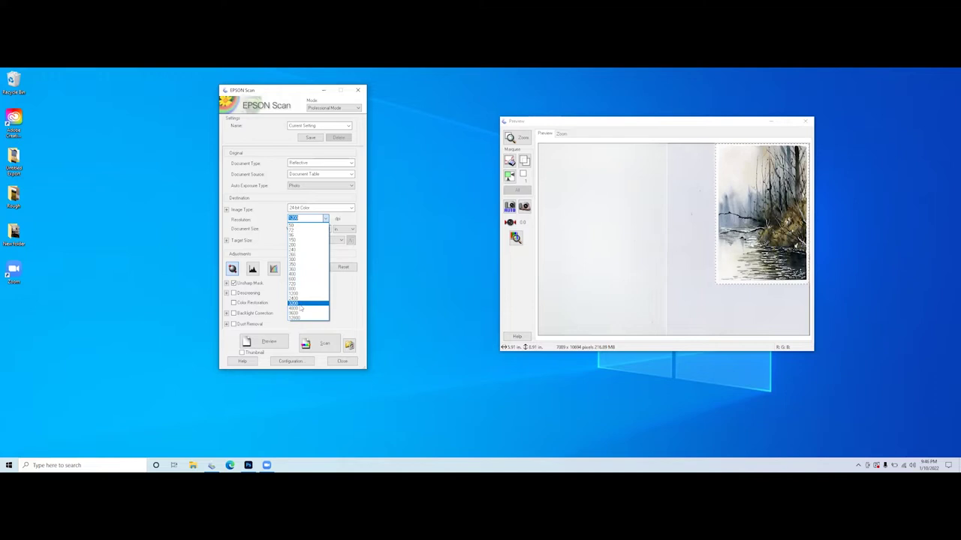
{"action": "left_click", "coordinate": [357, 298]}
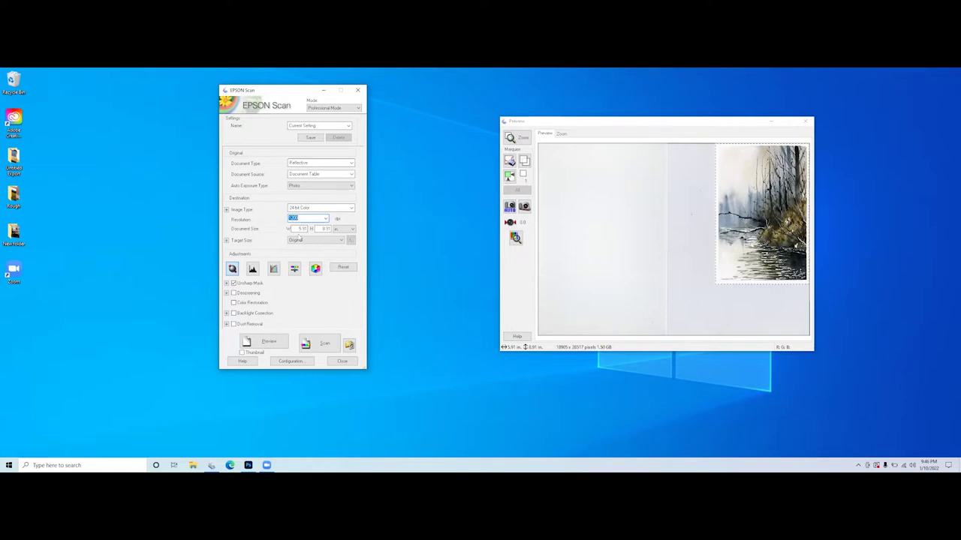
{"action": "key", "text": "Down"}
{"action": "left_click", "coordinate": [326, 218]}
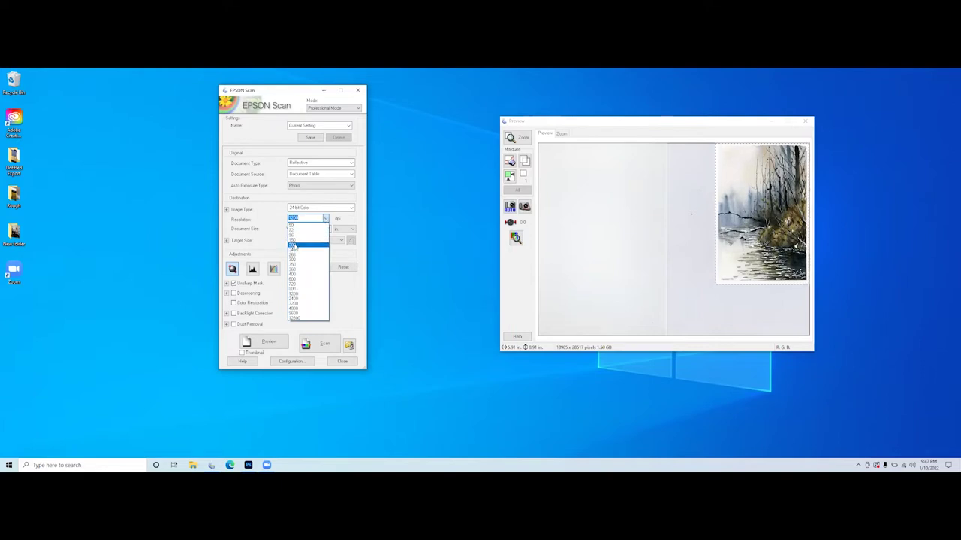
{"action": "left_click", "coordinate": [293, 245]}
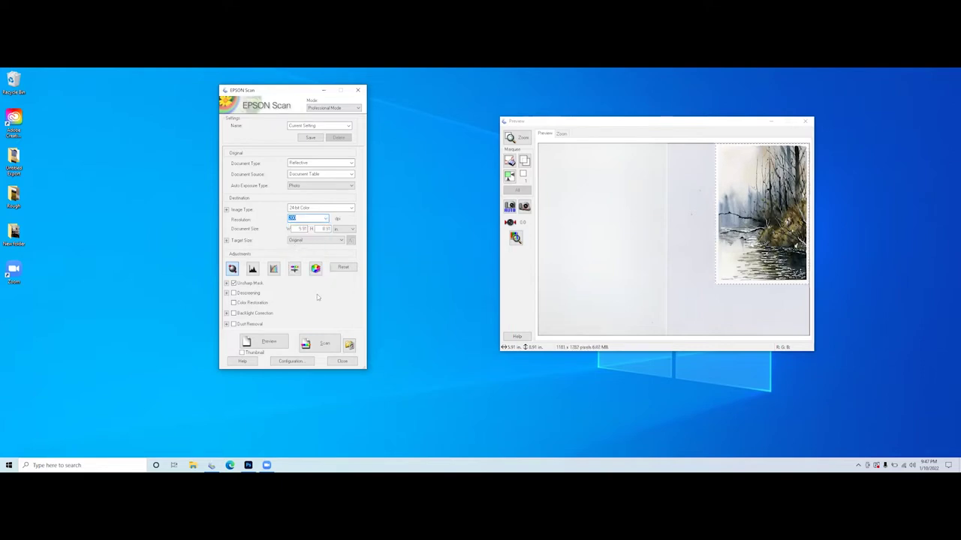
Preview, delete the old marquee, and frame the painting with an 8.98 x 12.08 in. marquee.
{"action": "left_click", "coordinate": [269, 344]}
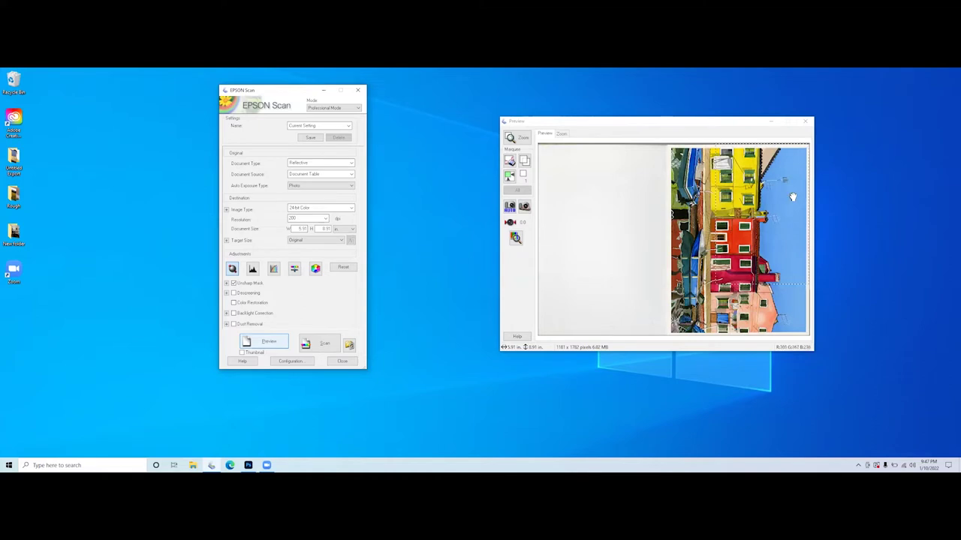
{"action": "left_click", "coordinate": [510, 161]}
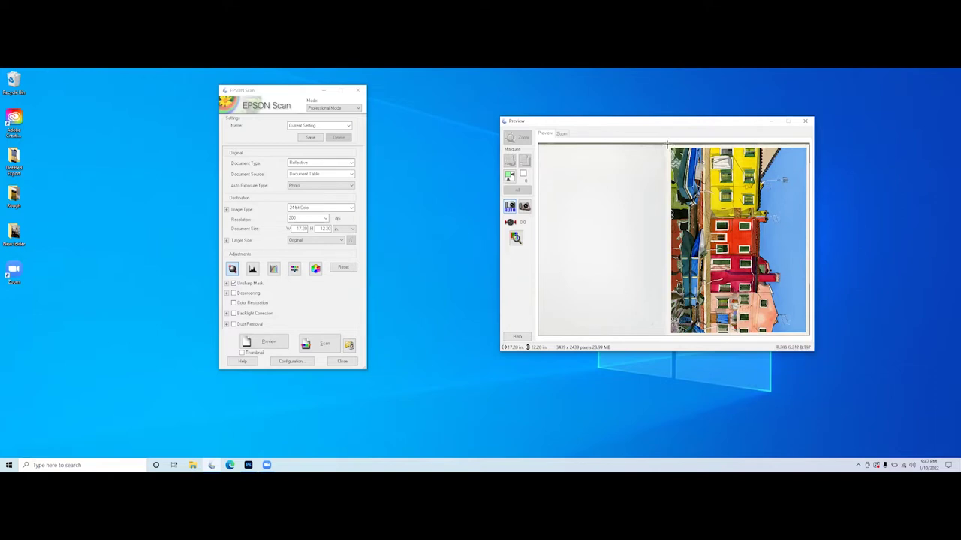
{"action": "left_click_drag", "start_coordinate": [668, 144], "coordinate": [808, 336]}
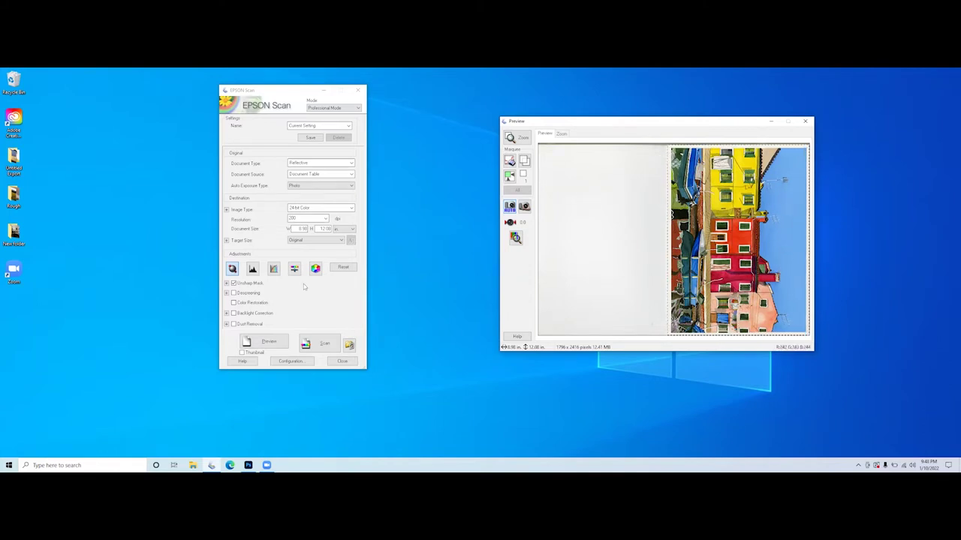
{"action": "left_click", "coordinate": [252, 270]}
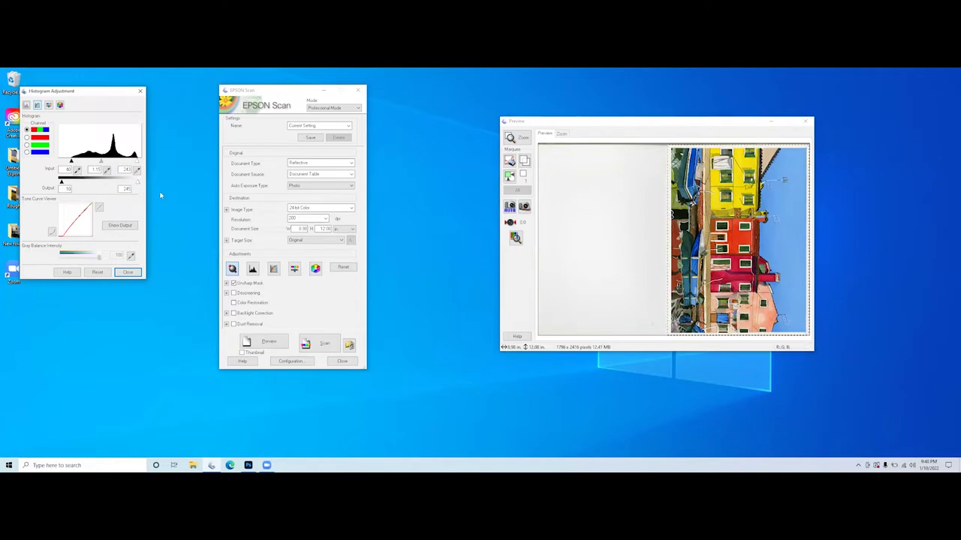
{"action": "left_click", "coordinate": [128, 273]}
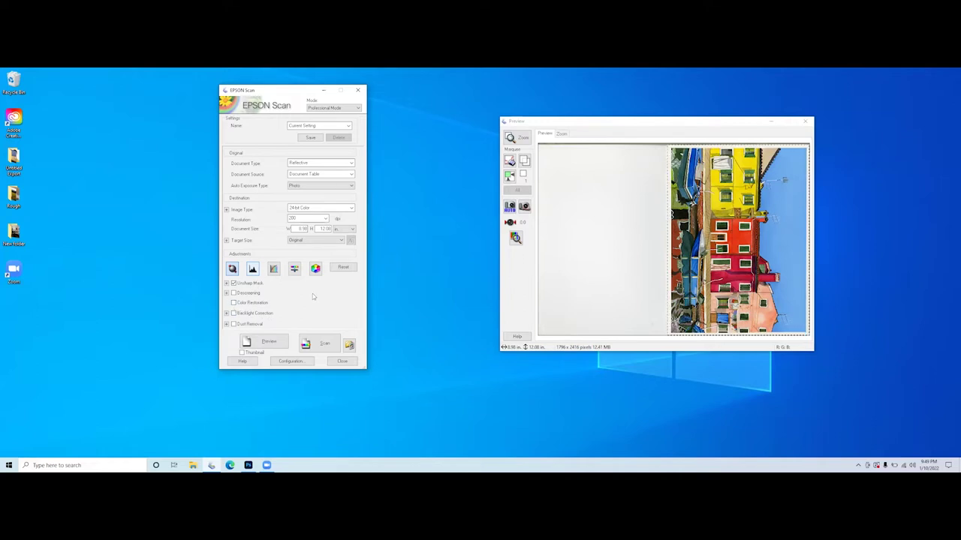
{"action": "left_click", "coordinate": [252, 268]}
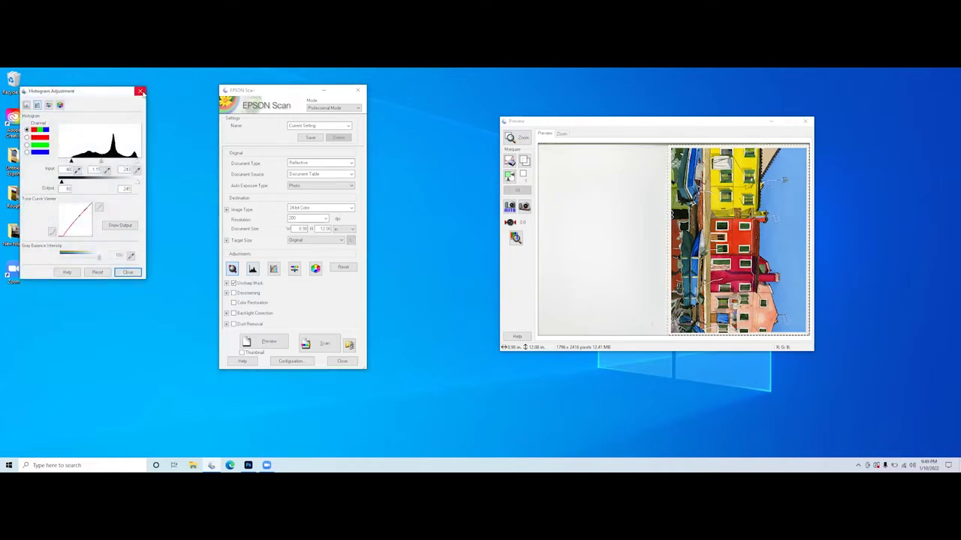
{"action": "left_click", "coordinate": [140, 93]}
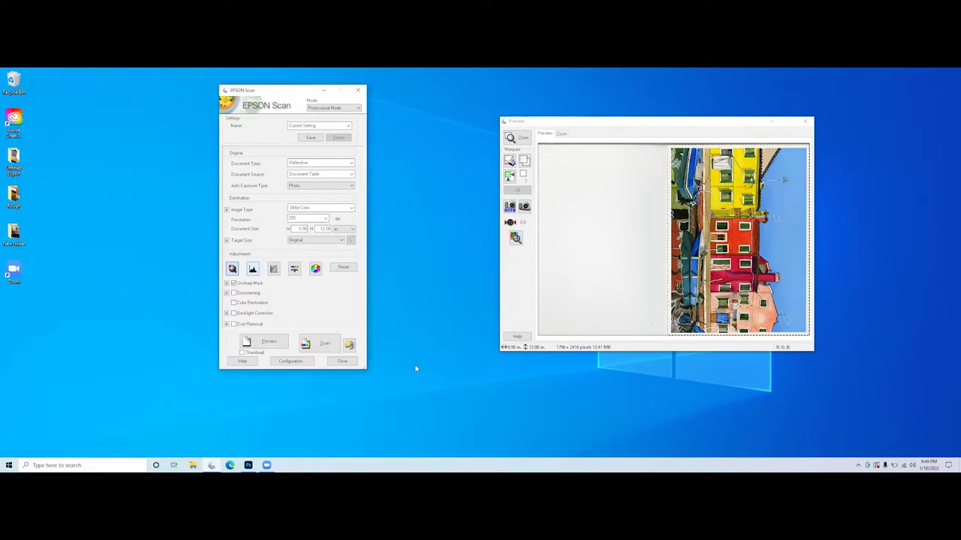
Scan the painting, saving to Pictures as TIFF with the Painting file prefix.
{"action": "left_click", "coordinate": [324, 344]}
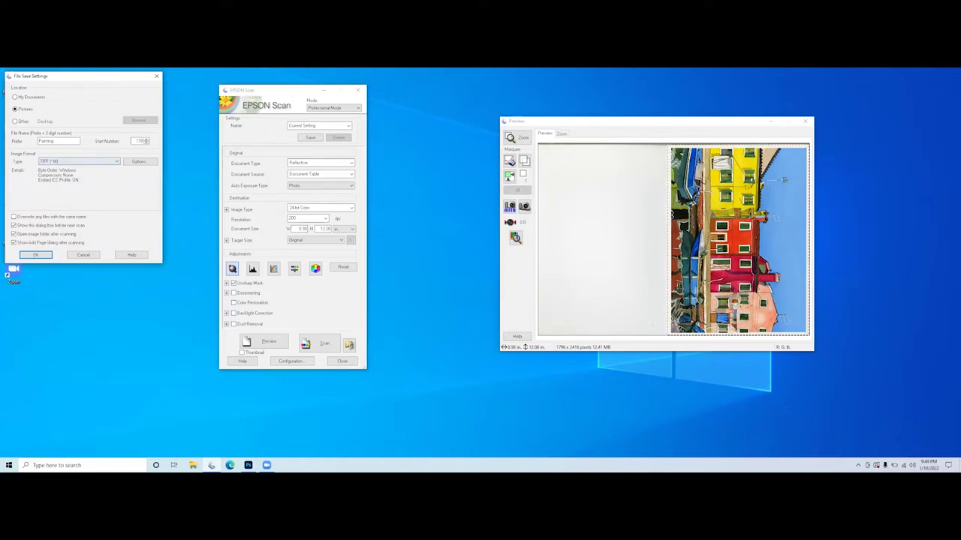
{"action": "left_click", "coordinate": [36, 254]}
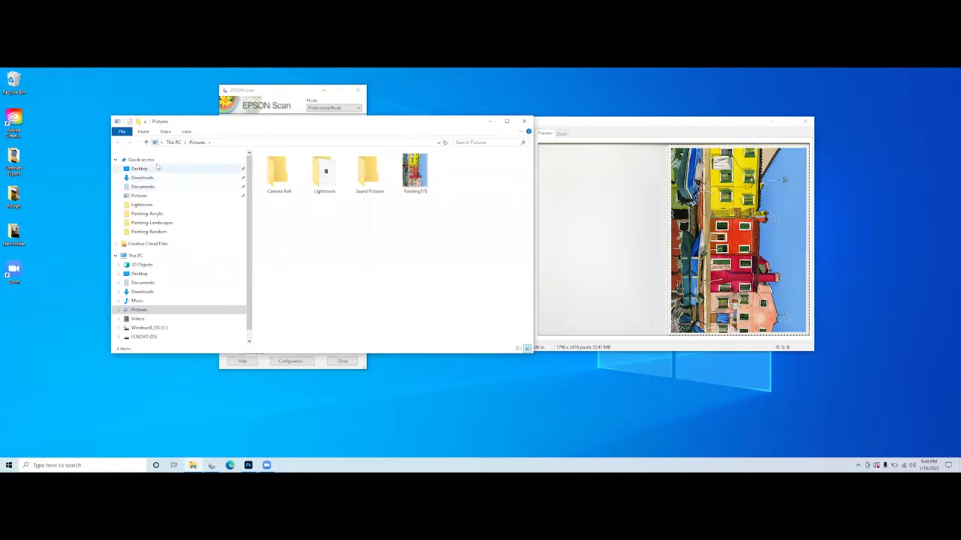
Send the scanned Painting178 file from Pictures to Photoshop via its taskbar icon.
{"action": "left_click", "coordinate": [412, 186]}
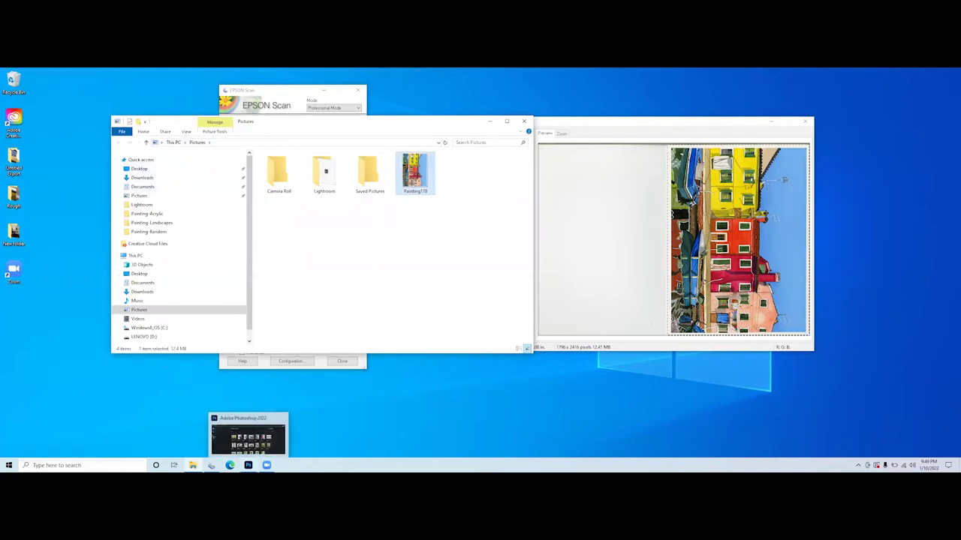
{"action": "mouse_move", "coordinate": [414, 171]}
{"action": "left_mouse_down"}
{"action": "mouse_move", "coordinate": [263, 428]}
{"action": "mouse_move", "coordinate": [259, 461]}
{"action": "mouse_move", "coordinate": [667, 433]}
{"action": "mouse_move", "coordinate": [749, 442]}
{"action": "left_mouse_up"}
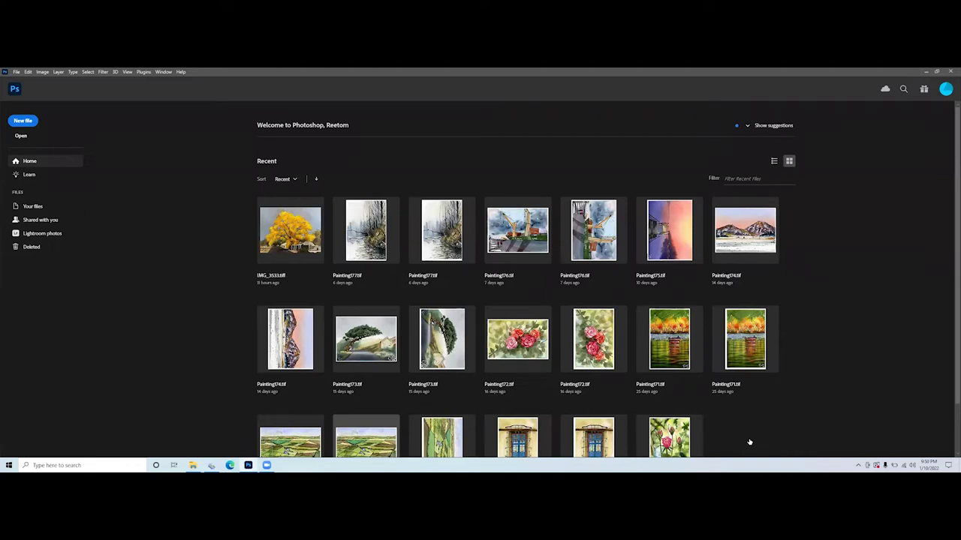
Open Painting178 in Photoshop and rotate it 90° counter-clockwise to 2416 x 1796 landscape.
{"action": "left_click_drag", "start_coordinate": [749, 442], "coordinate": [749, 442]}
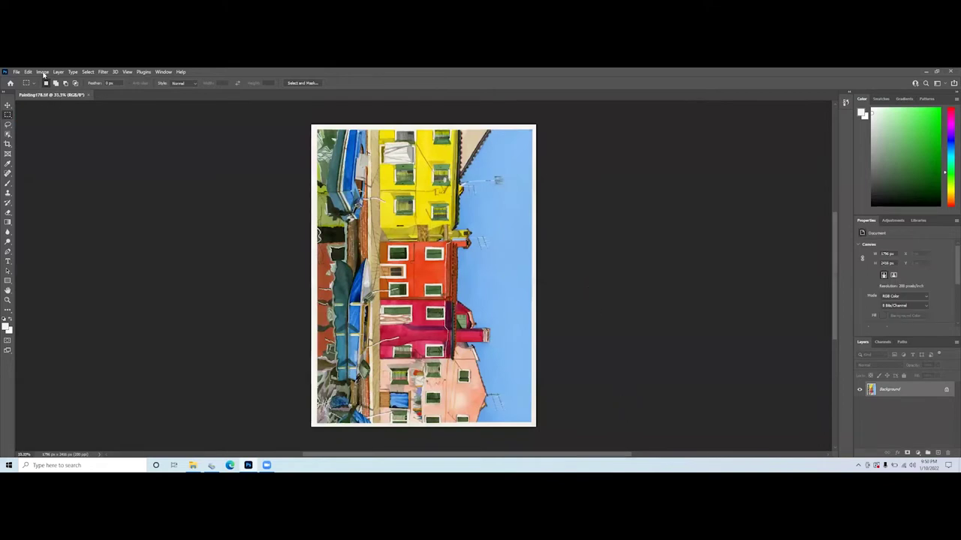
{"action": "left_click", "coordinate": [42, 72]}
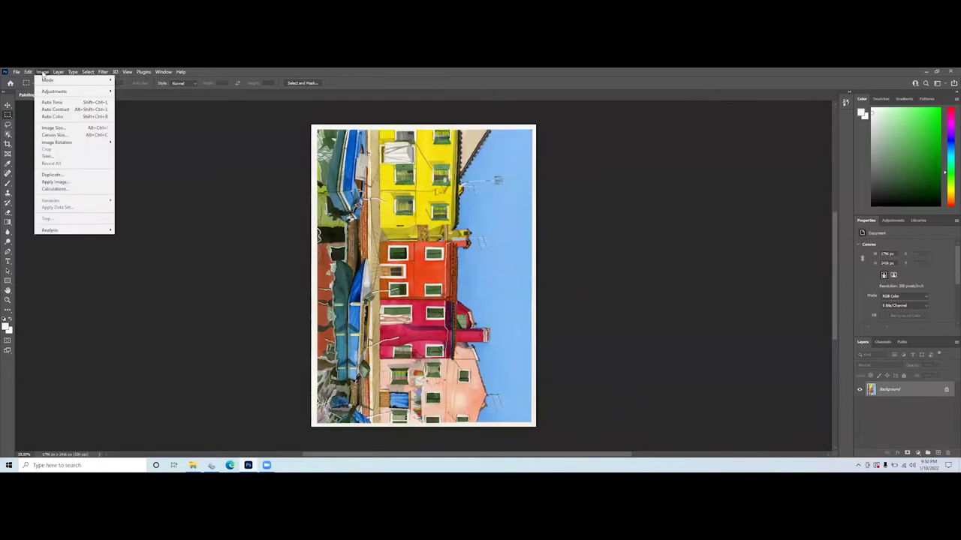
{"action": "mouse_move", "coordinate": [56, 143]}
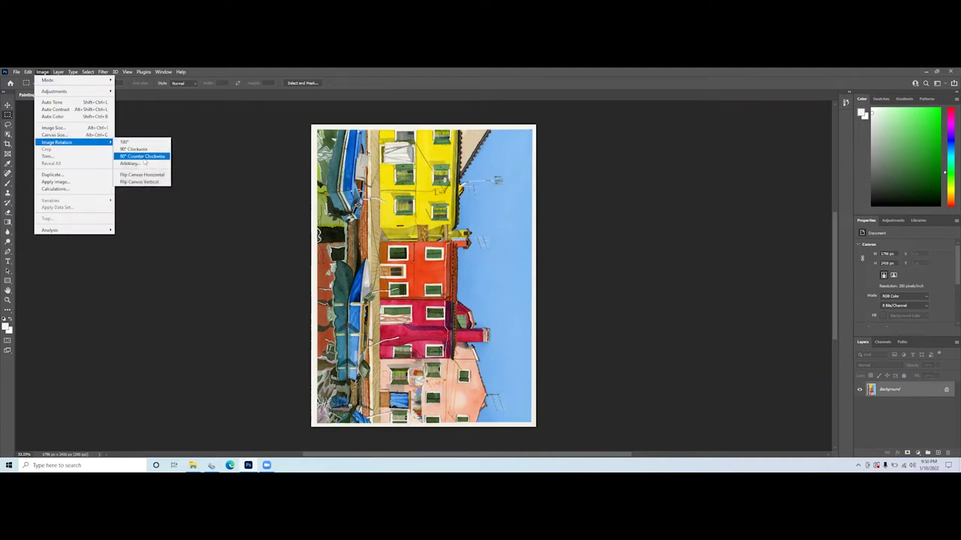
{"action": "left_click", "coordinate": [145, 158]}
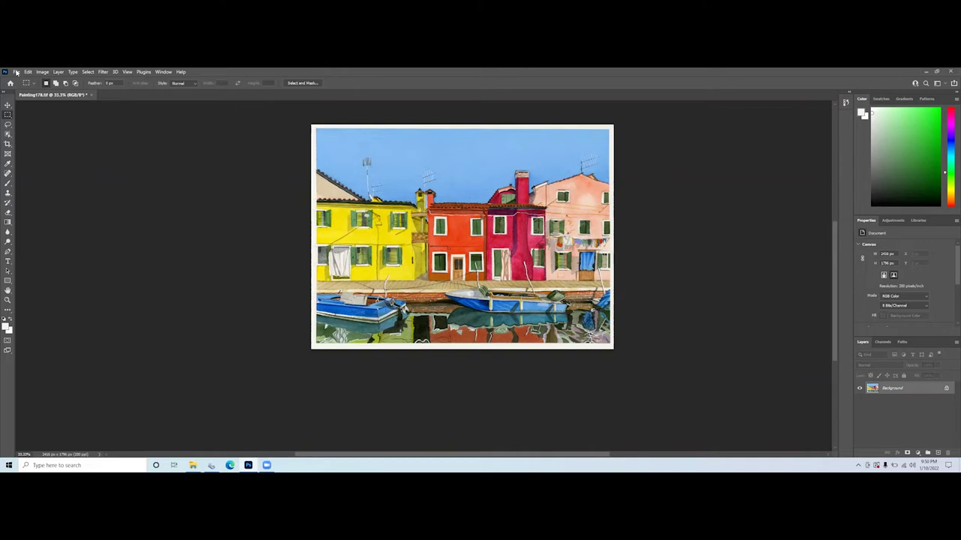
Cancel the Arbitrary rotation dialog unchanged, then marquee-select the painting corner to corner.
{"action": "left_click", "coordinate": [42, 72]}
{"action": "mouse_move", "coordinate": [65, 148]}
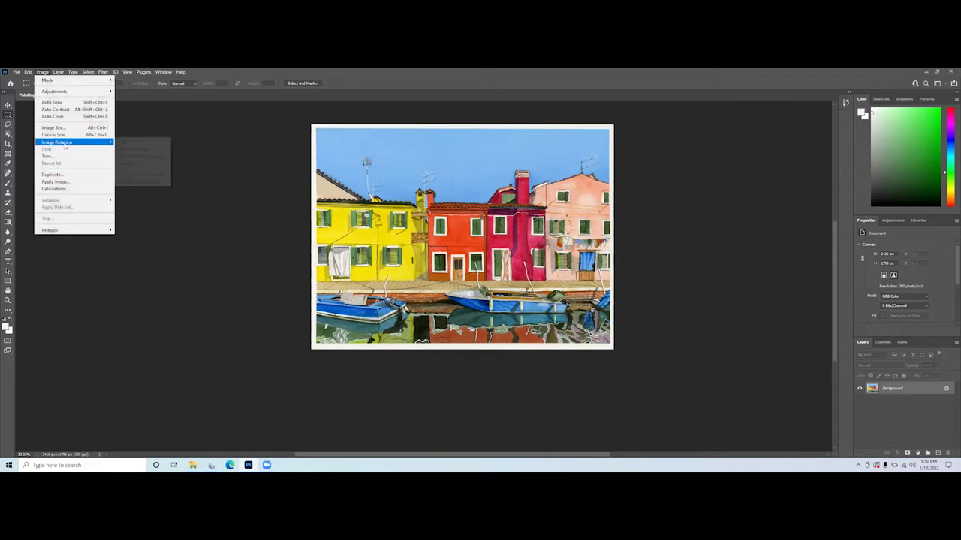
{"action": "left_click", "coordinate": [145, 165]}
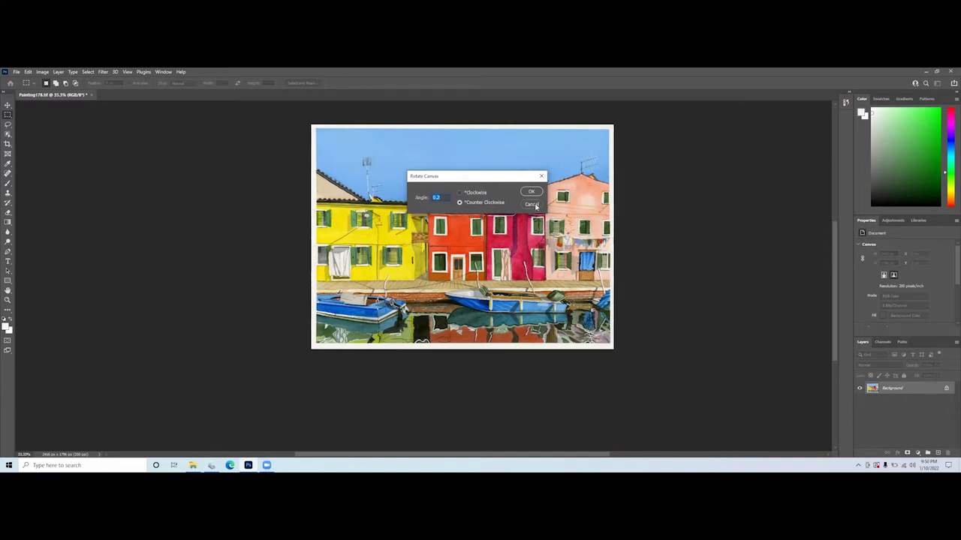
{"action": "left_click", "coordinate": [533, 205]}
{"action": "left_click", "coordinate": [533, 205]}
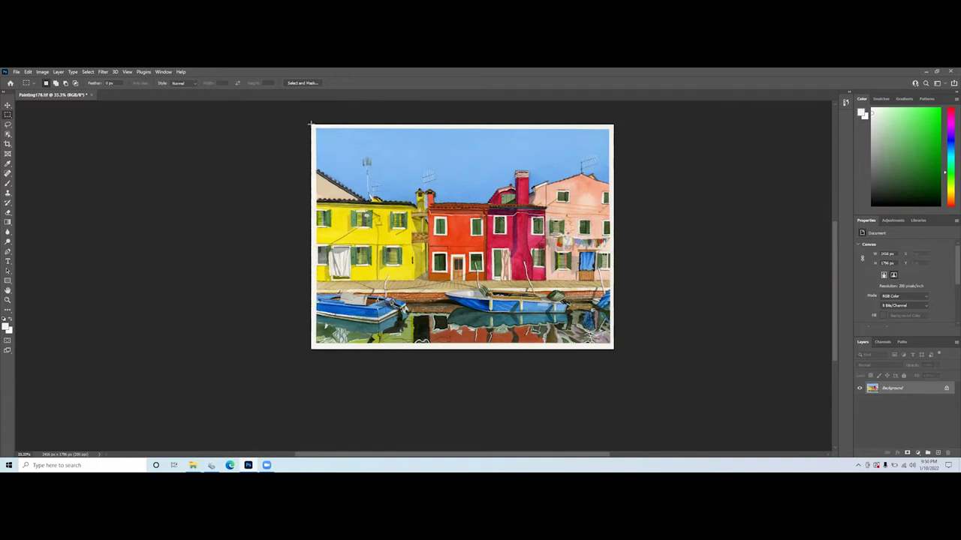
{"action": "left_click_drag", "start_coordinate": [311, 123], "coordinate": [617, 346]}
Crop Painting178 to the selection, about 2416 x 1783 pixels, and deselect with Ctrl+D.
{"action": "left_click", "coordinate": [42, 71]}
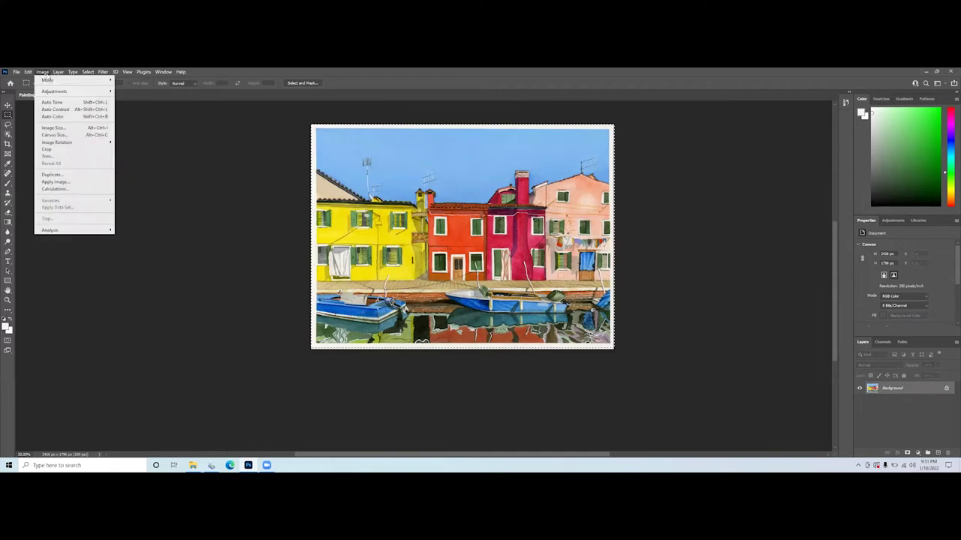
{"action": "left_click", "coordinate": [55, 149]}
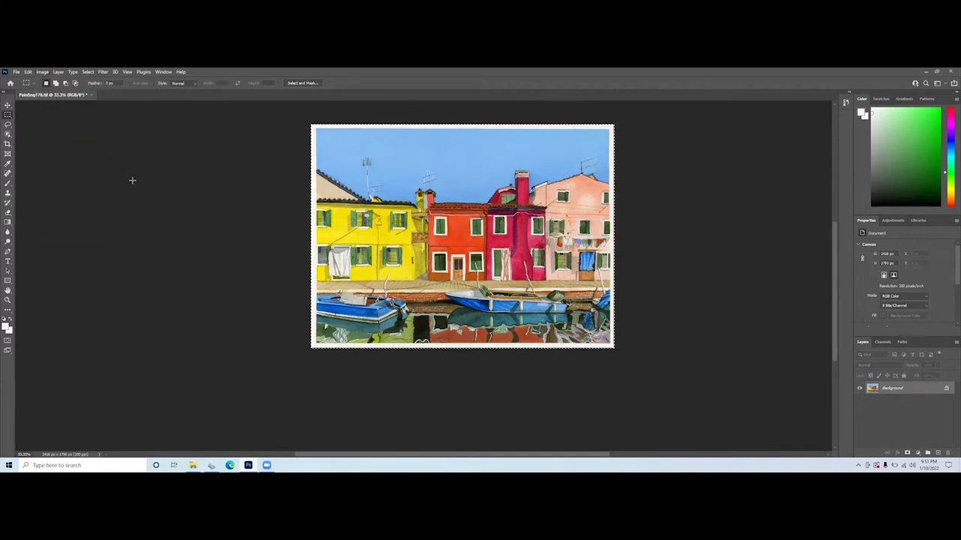
{"action": "key", "text": "ctrl+d"}
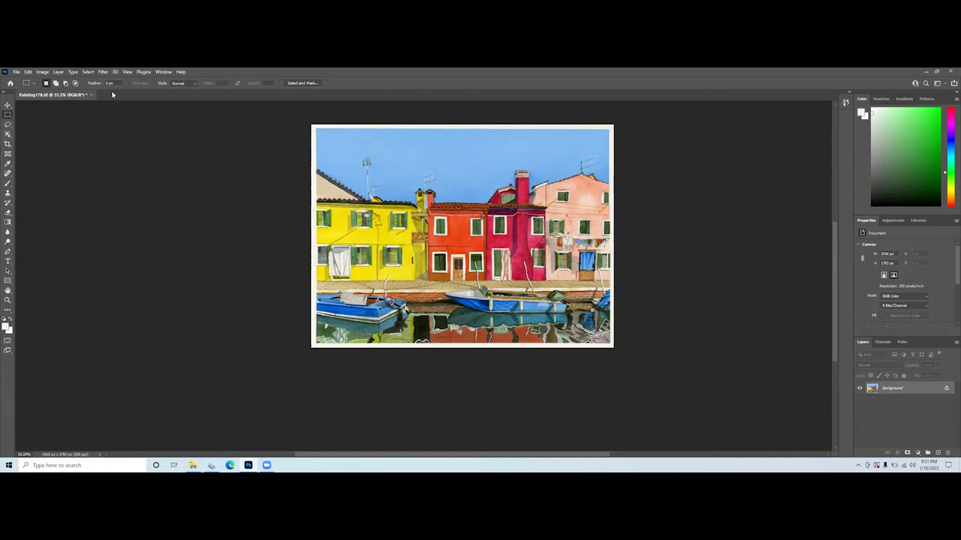
{"action": "left_click", "coordinate": [42, 72]}
{"action": "mouse_move", "coordinate": [55, 91]}
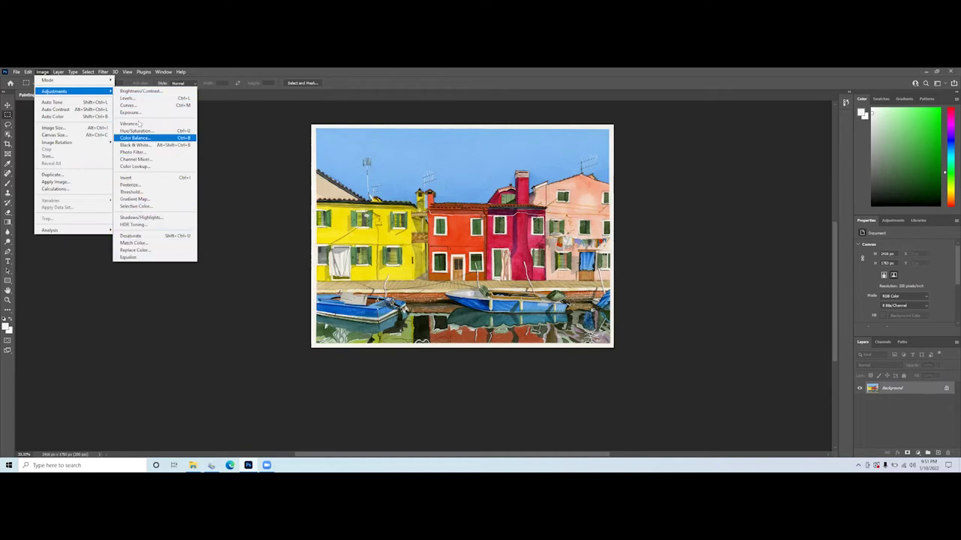
{"action": "left_click", "coordinate": [248, 121]}
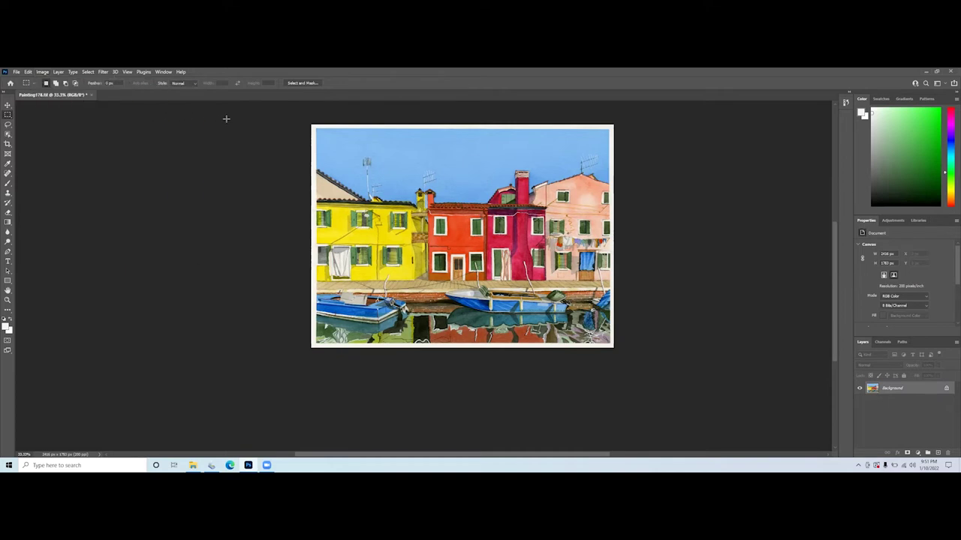
{"action": "left_click", "coordinate": [17, 73]}
{"action": "left_click", "coordinate": [174, 124]}
Set the image height to 700 pixels with linked proportions, giving 949 x 700 at 200 ppi.
{"action": "left_click", "coordinate": [43, 73]}
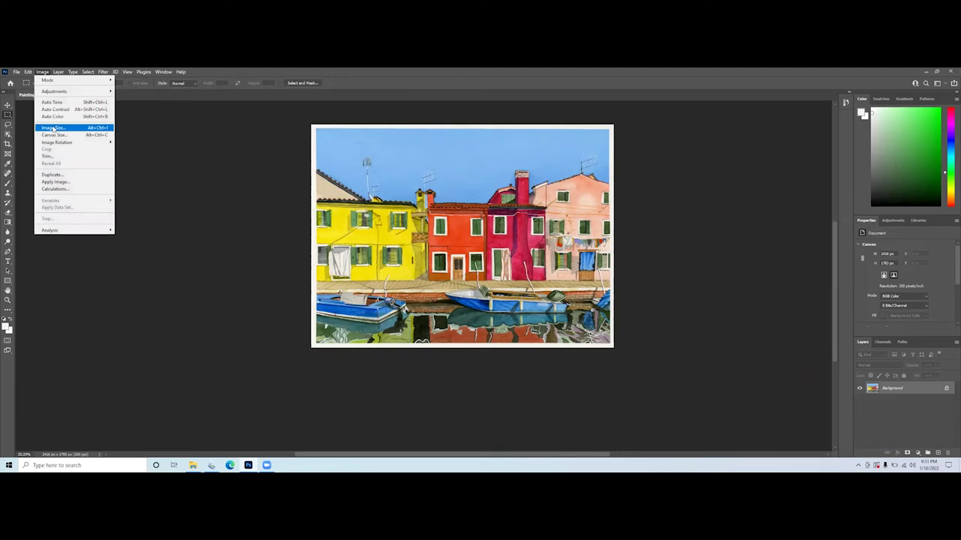
{"action": "left_click", "coordinate": [53, 129]}
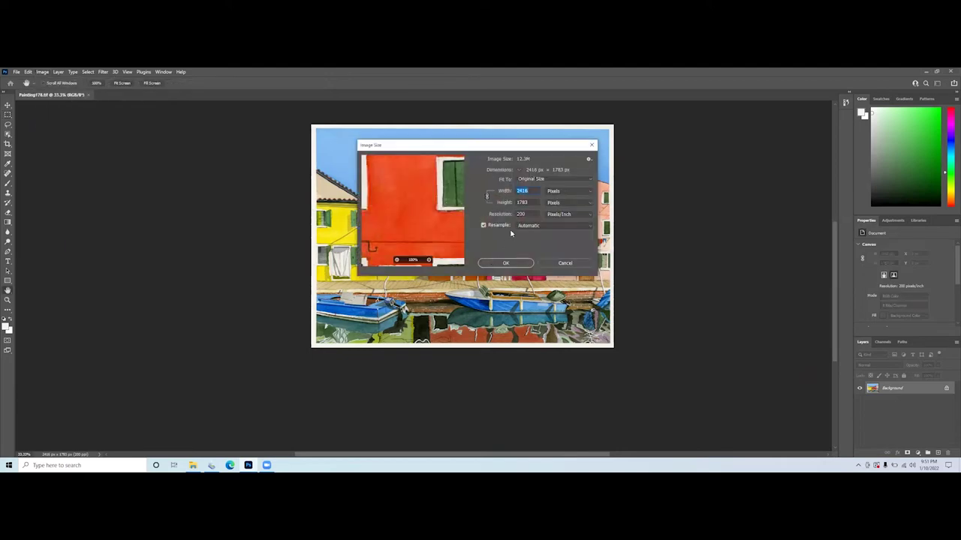
{"action": "key", "text": "Tab"}
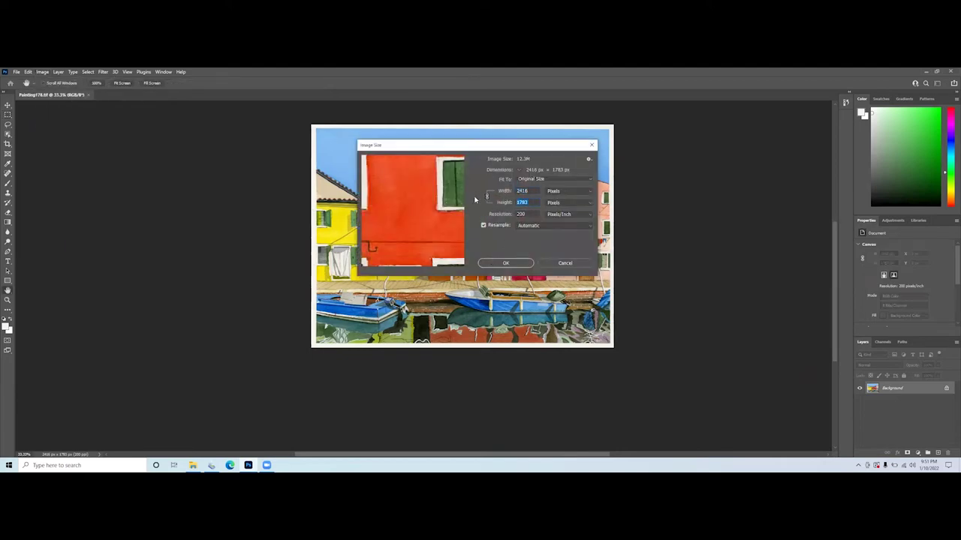
{"action": "type", "text": "700"}
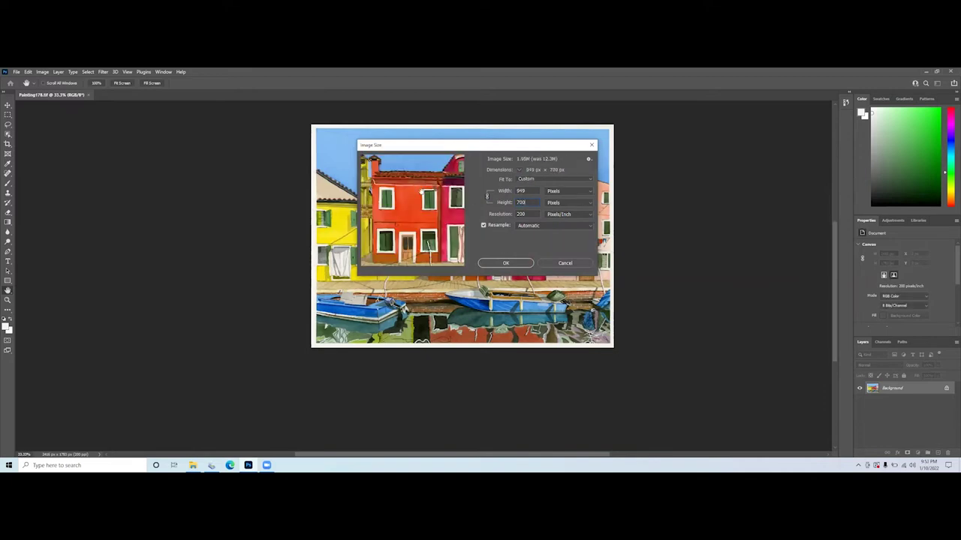
{"action": "left_click", "coordinate": [509, 264]}
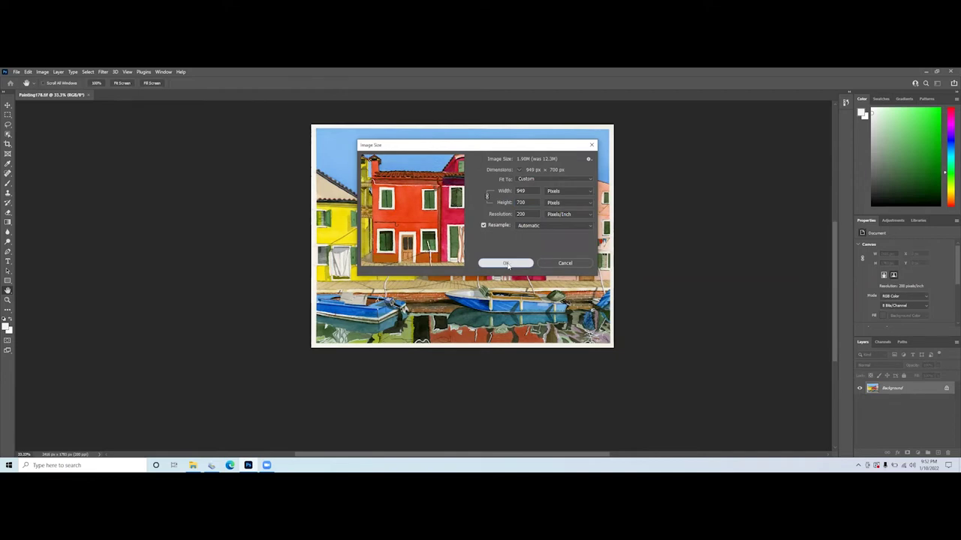
{"action": "left_click", "coordinate": [507, 264]}
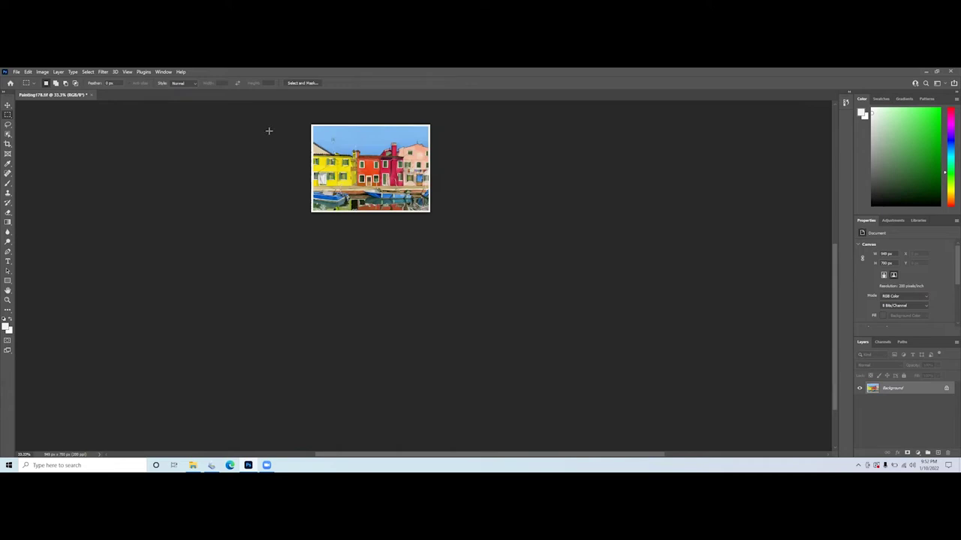
Save 'Painting178 copy' as a quality-12 JPEG in Pictures, then close the painting without saving.
{"action": "left_click", "coordinate": [16, 72]}
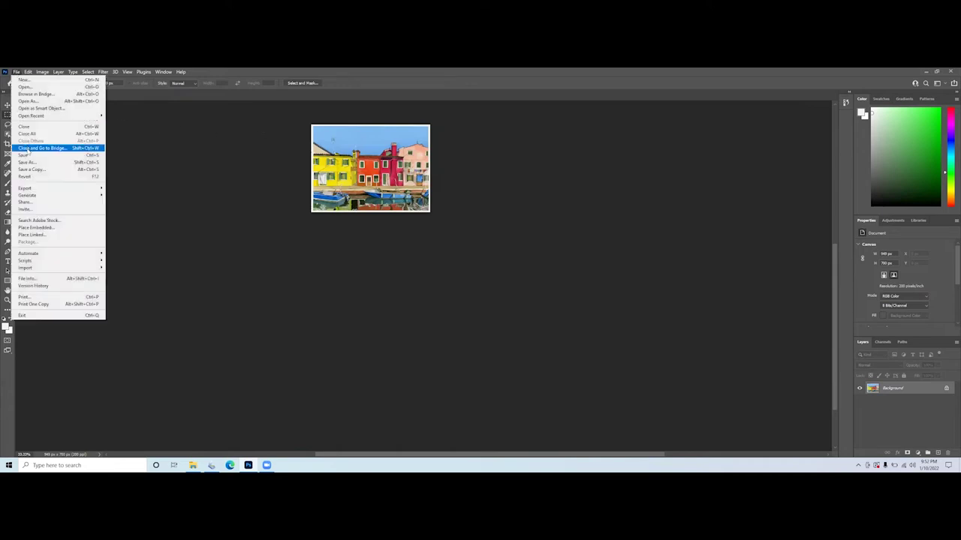
{"action": "left_click", "coordinate": [33, 170]}
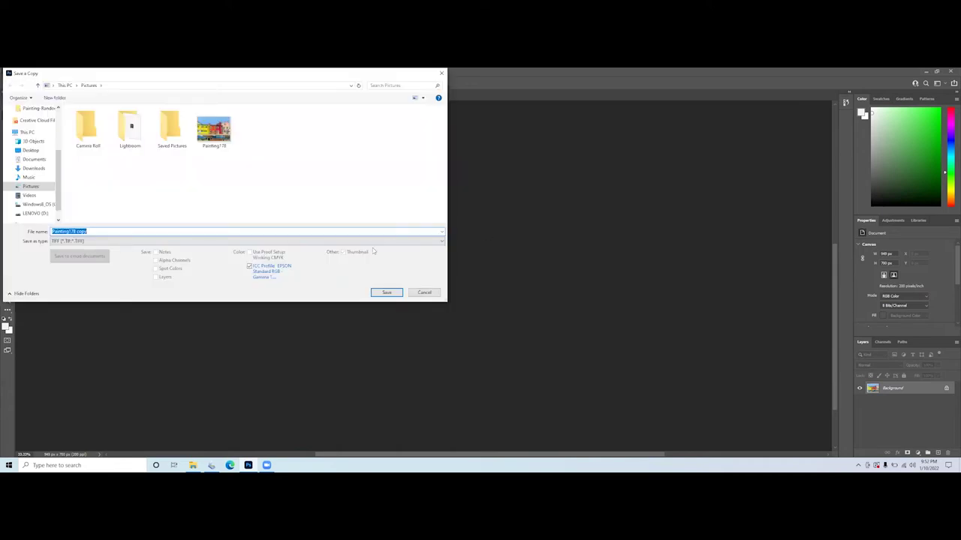
{"action": "left_click", "coordinate": [372, 242]}
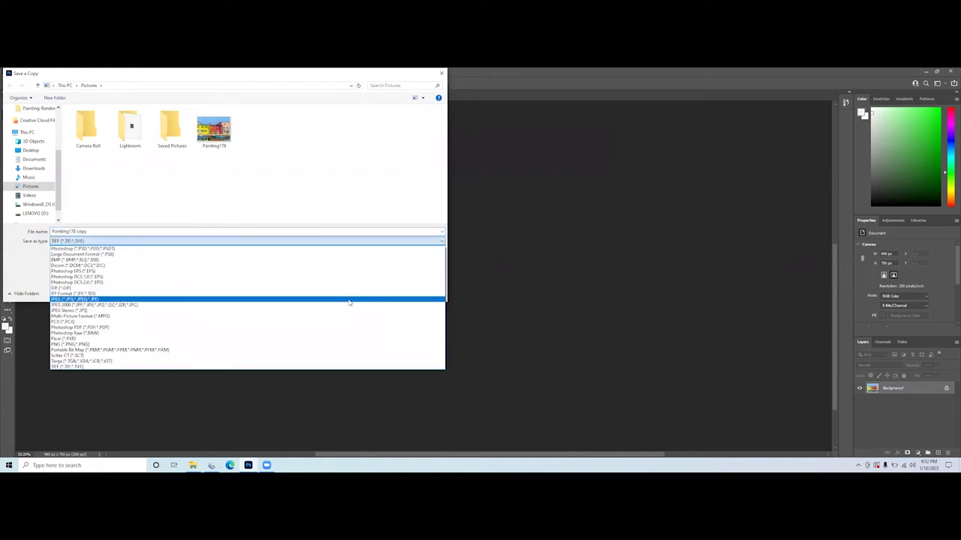
{"action": "left_click", "coordinate": [349, 300]}
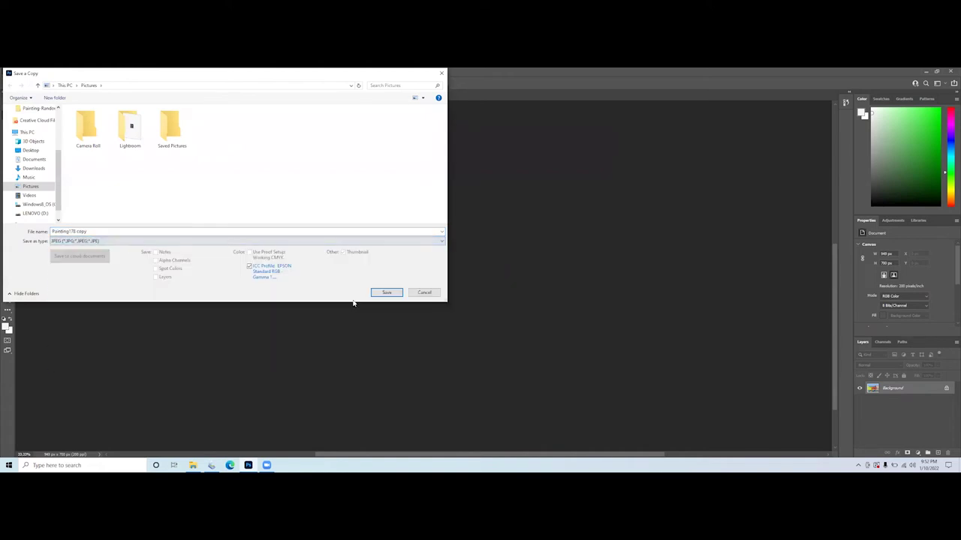
{"action": "left_click", "coordinate": [386, 293]}
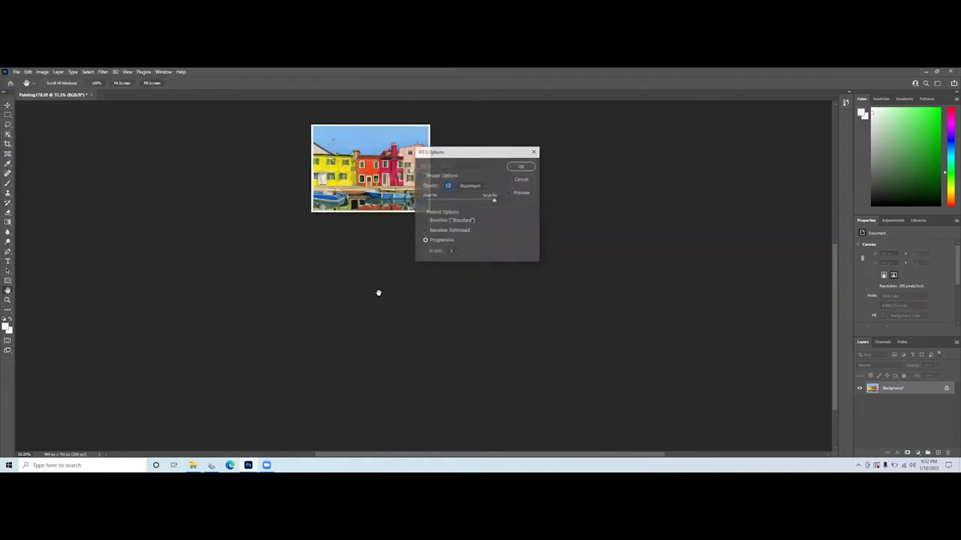
{"action": "left_click", "coordinate": [521, 166]}
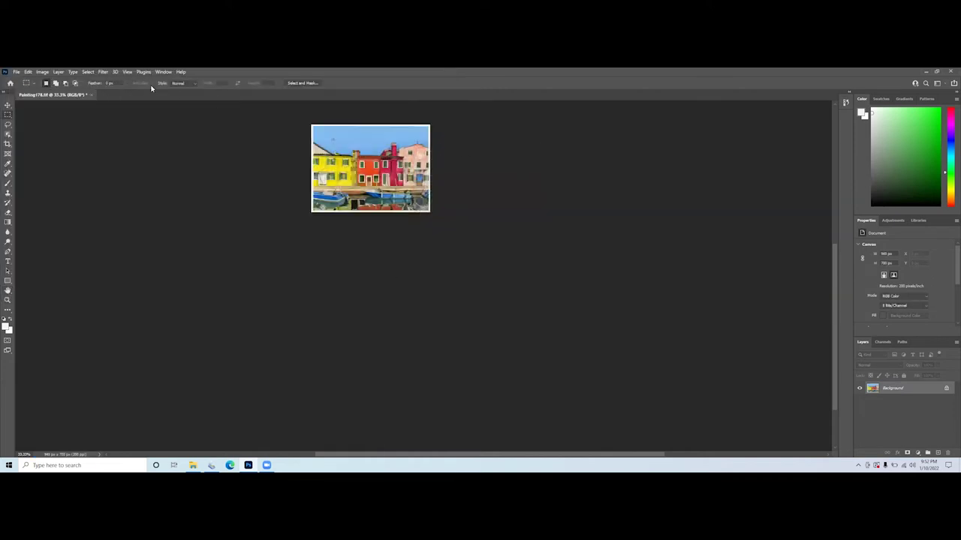
{"action": "left_click", "coordinate": [88, 95]}
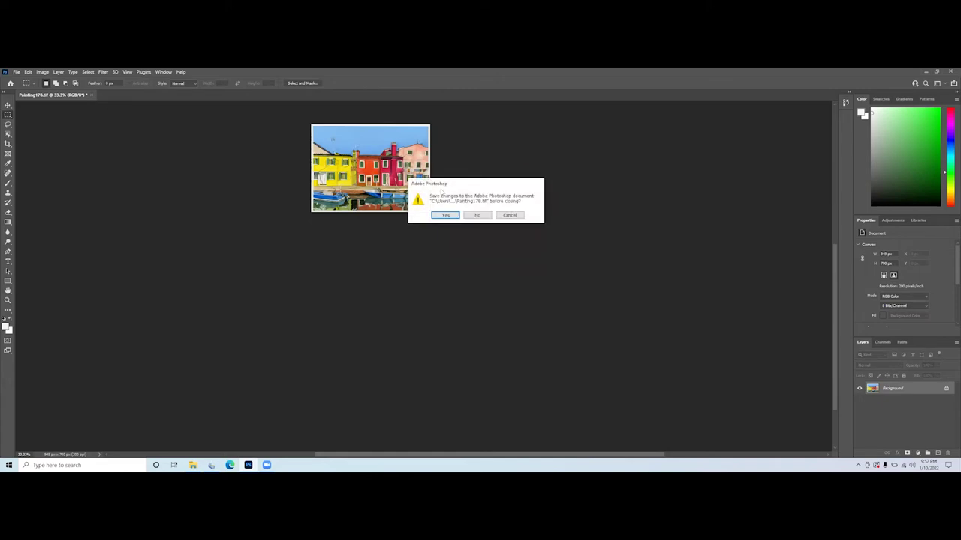
{"action": "left_click", "coordinate": [476, 215]}
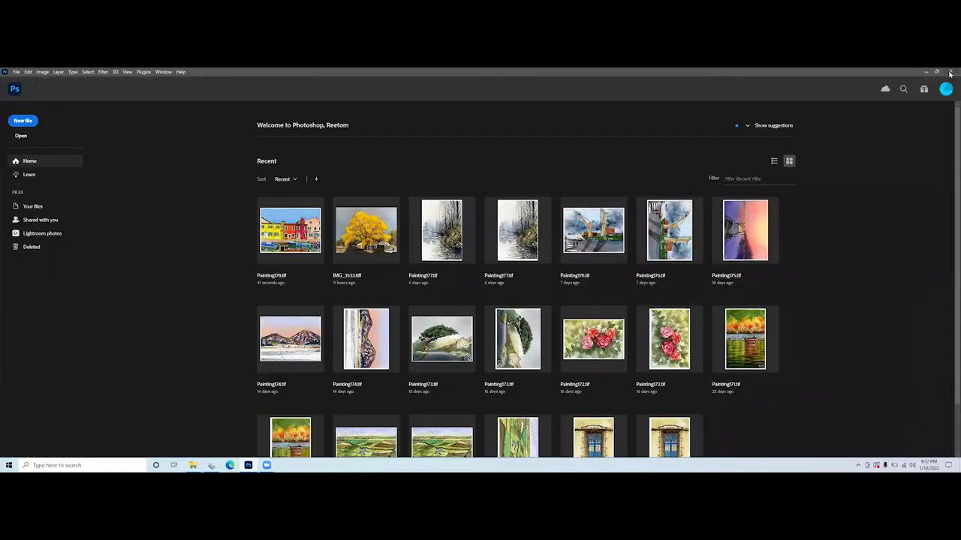
Quit Photoshop, preview Painting178 copy in Photos, and select both painting files in Pictures.
{"action": "left_click", "coordinate": [949, 71]}
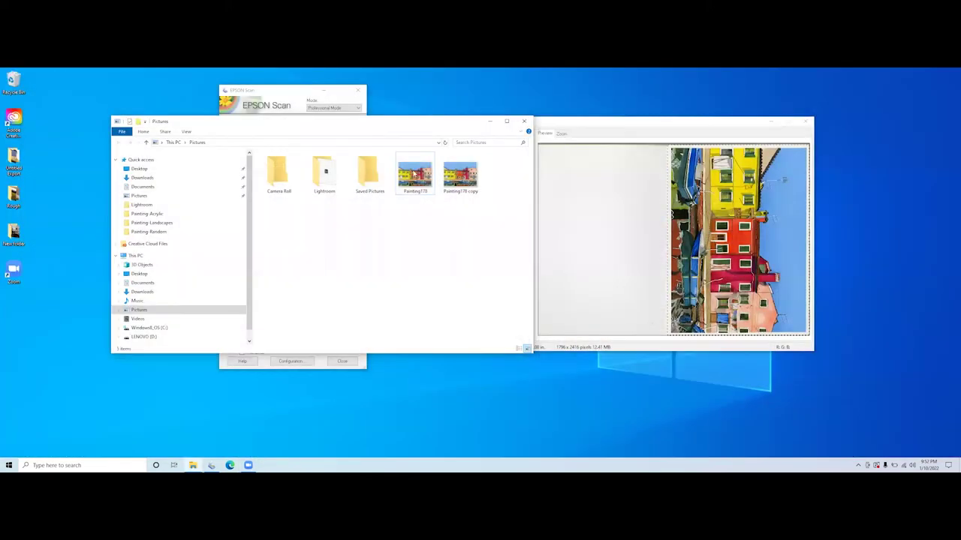
{"action": "double_click", "coordinate": [465, 174]}
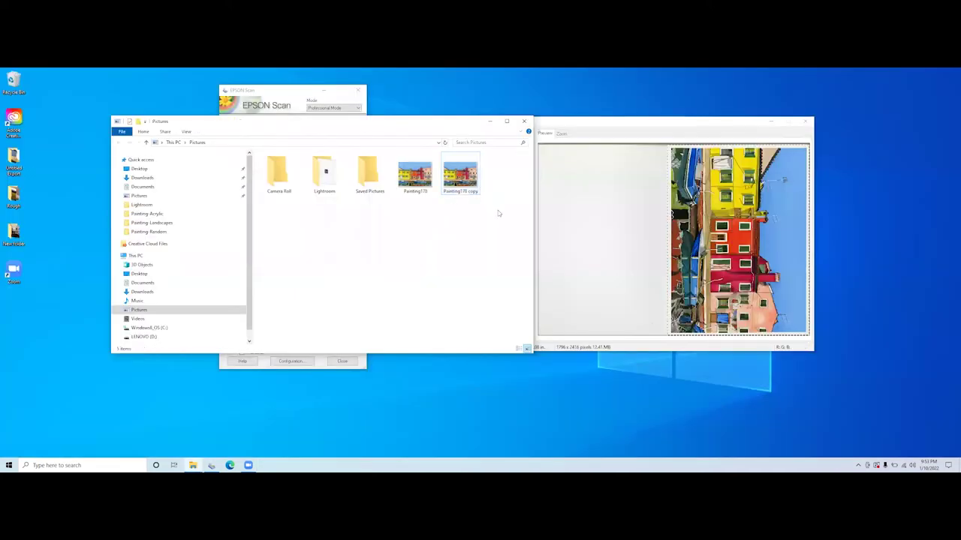
{"action": "mouse_move", "coordinate": [499, 210]}
{"action": "left_mouse_down"}
{"action": "mouse_move", "coordinate": [398, 156]}
{"action": "mouse_move", "coordinate": [404, 149]}
{"action": "left_mouse_up"}
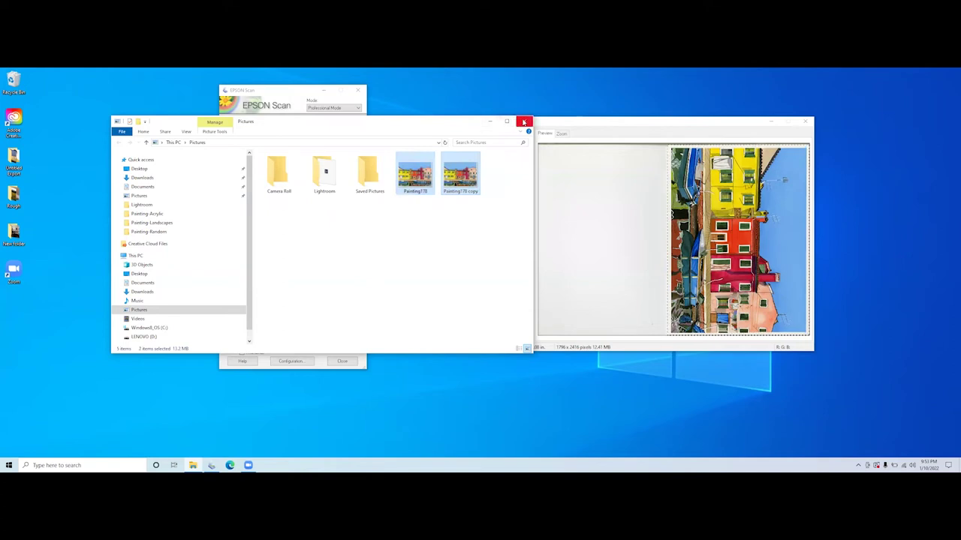